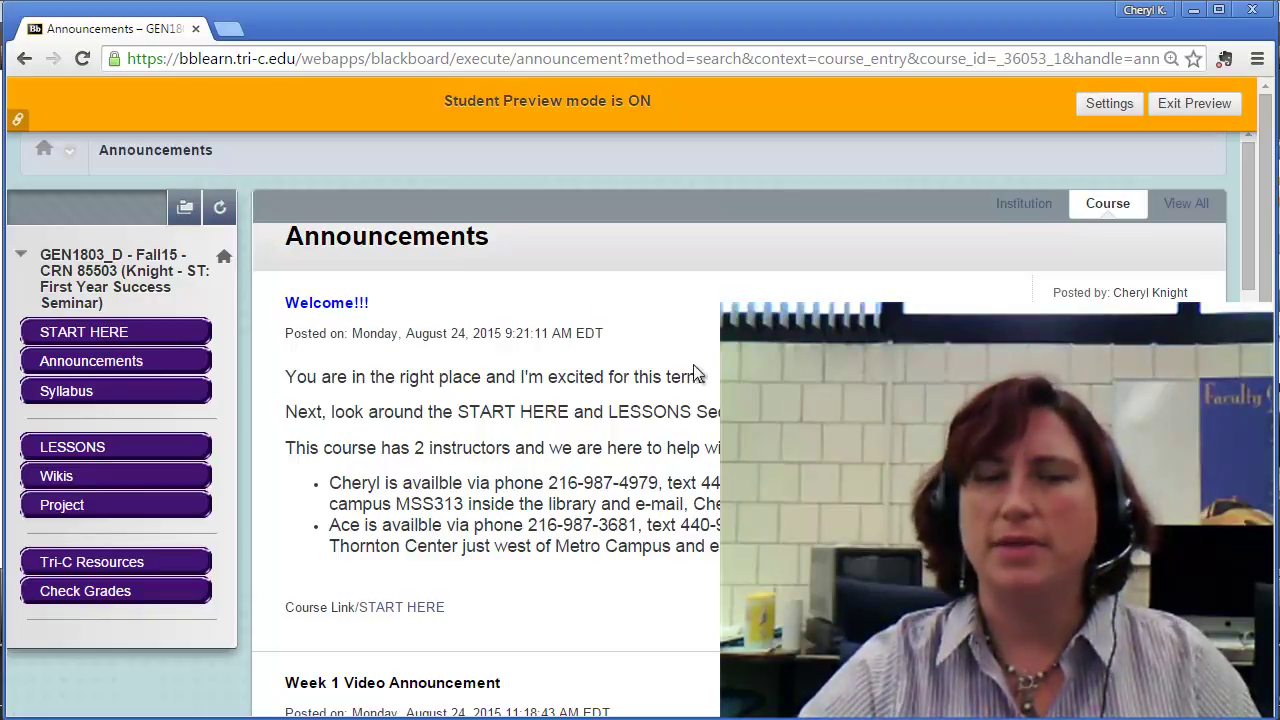
Open Wiki 1:Introductions from the course's wikis and review its instructions and page list.
{"action": "left_click", "coordinate": [178, 488]}
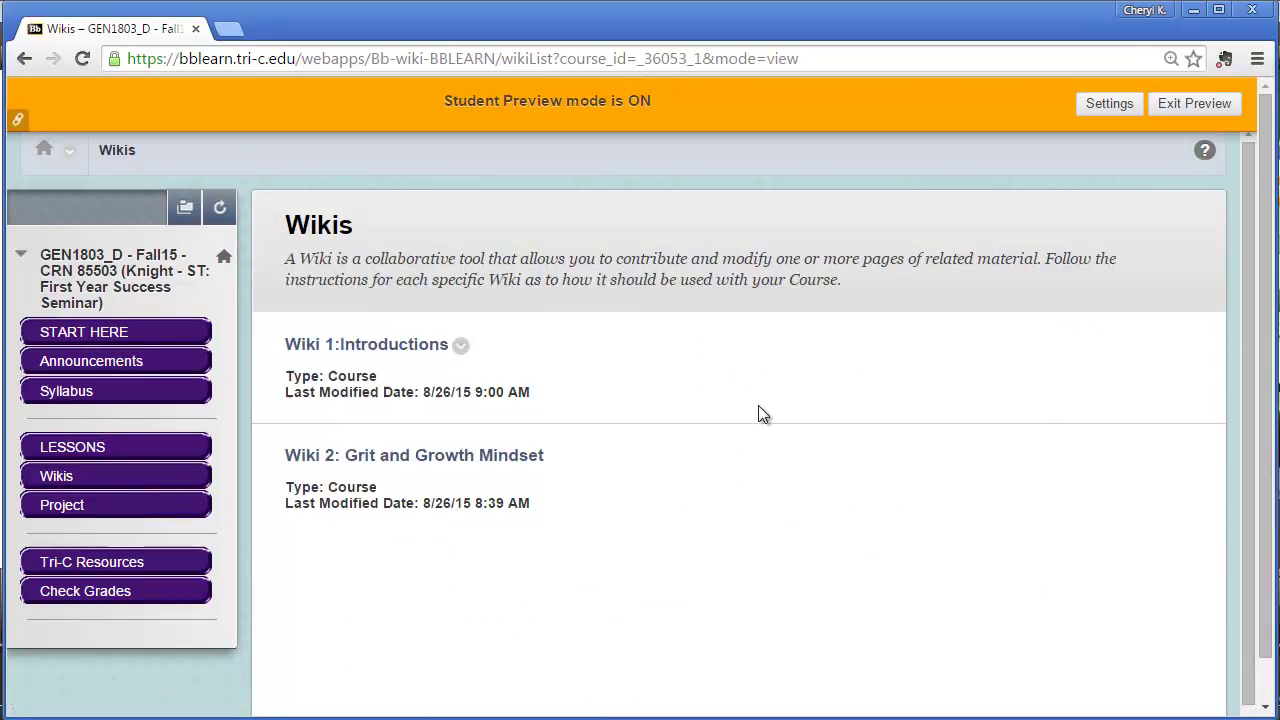
{"action": "left_click", "coordinate": [403, 345]}
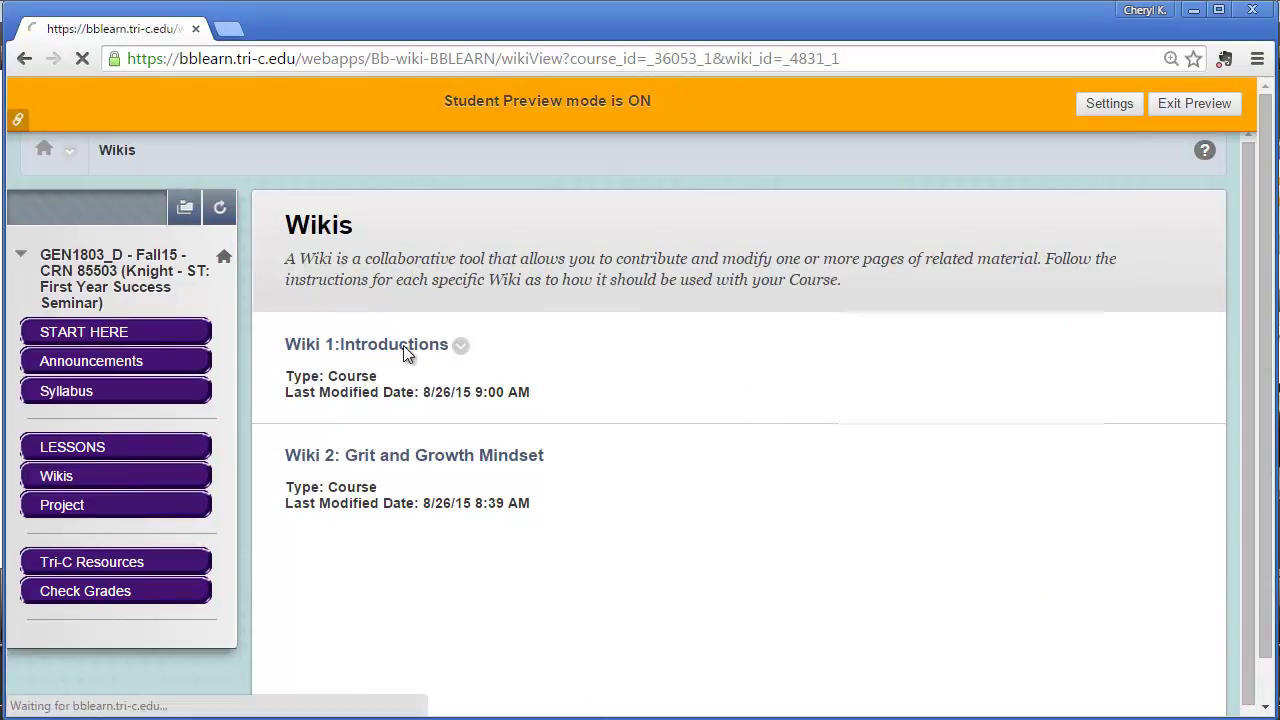
{"action": "scroll", "coordinate": [775, 530], "scroll_direction": "down", "scroll_amount": 1}
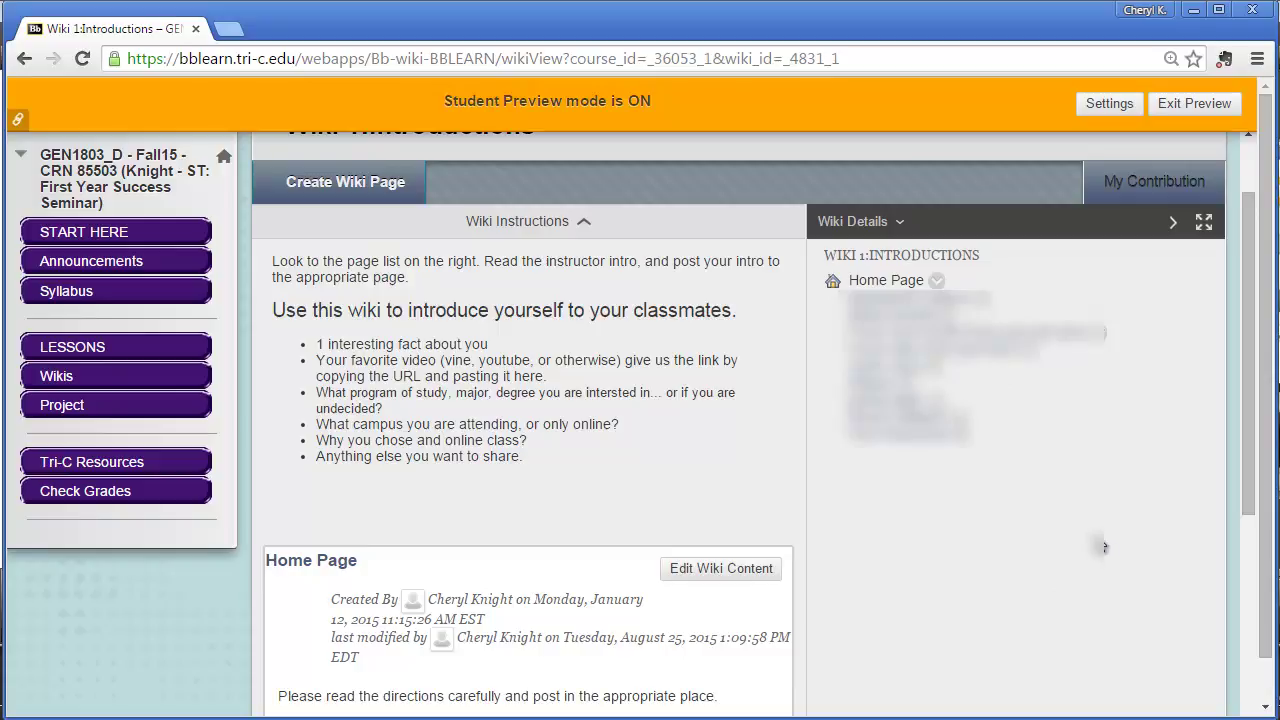
Open Wiki 2: Grit and Growth Mindset from the wikis list and read its instructions and home page.
{"action": "left_click", "coordinate": [45, 374]}
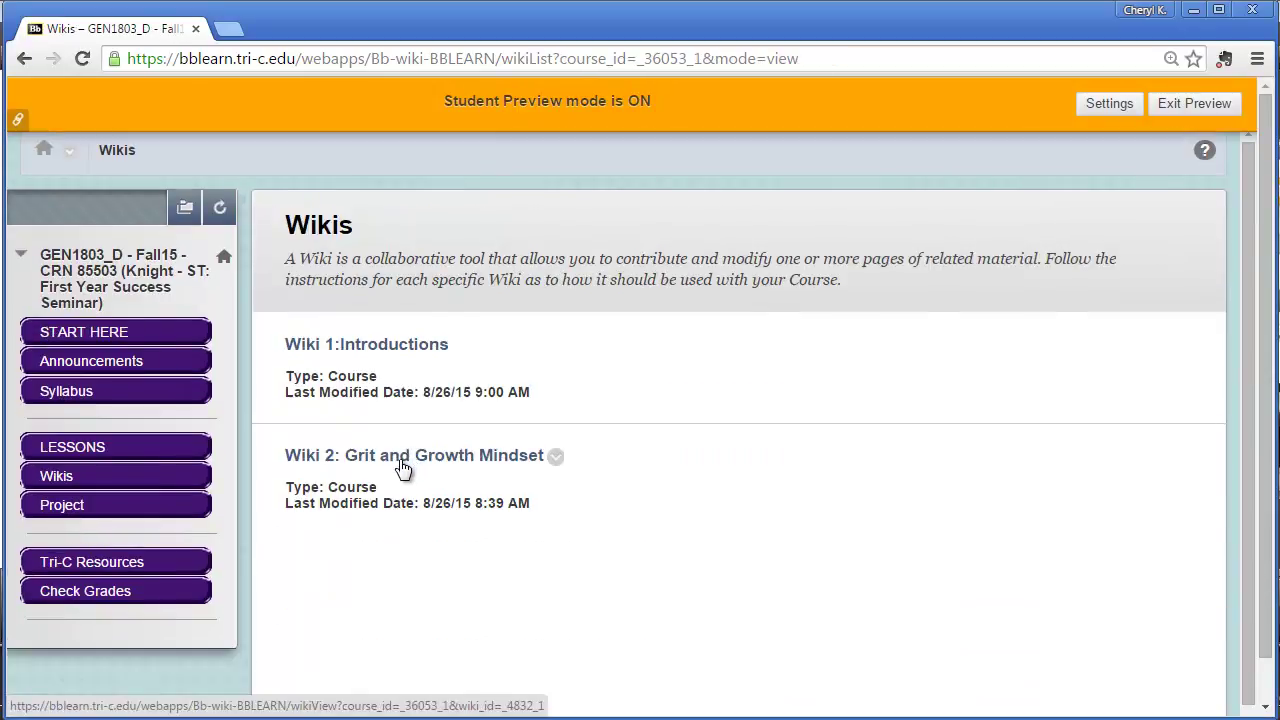
{"action": "left_click", "coordinate": [400, 463]}
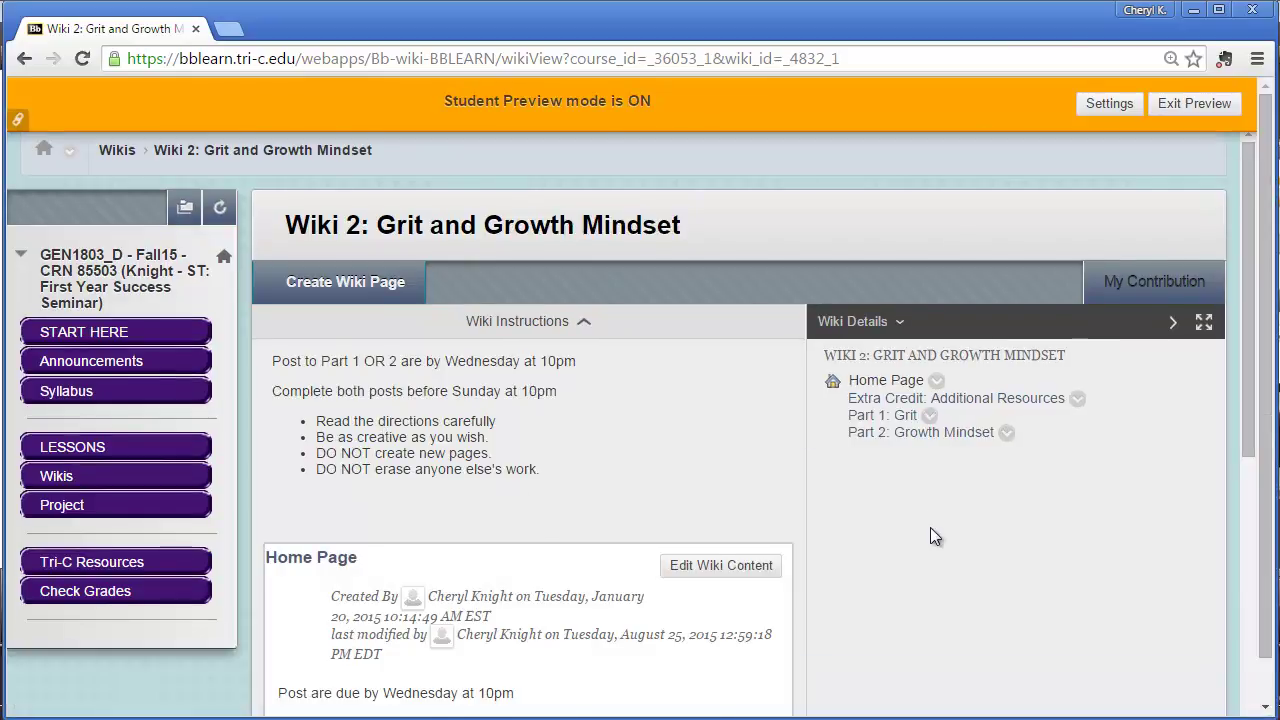
{"action": "scroll", "coordinate": [932, 537], "scroll_direction": "down", "scroll_amount": 2}
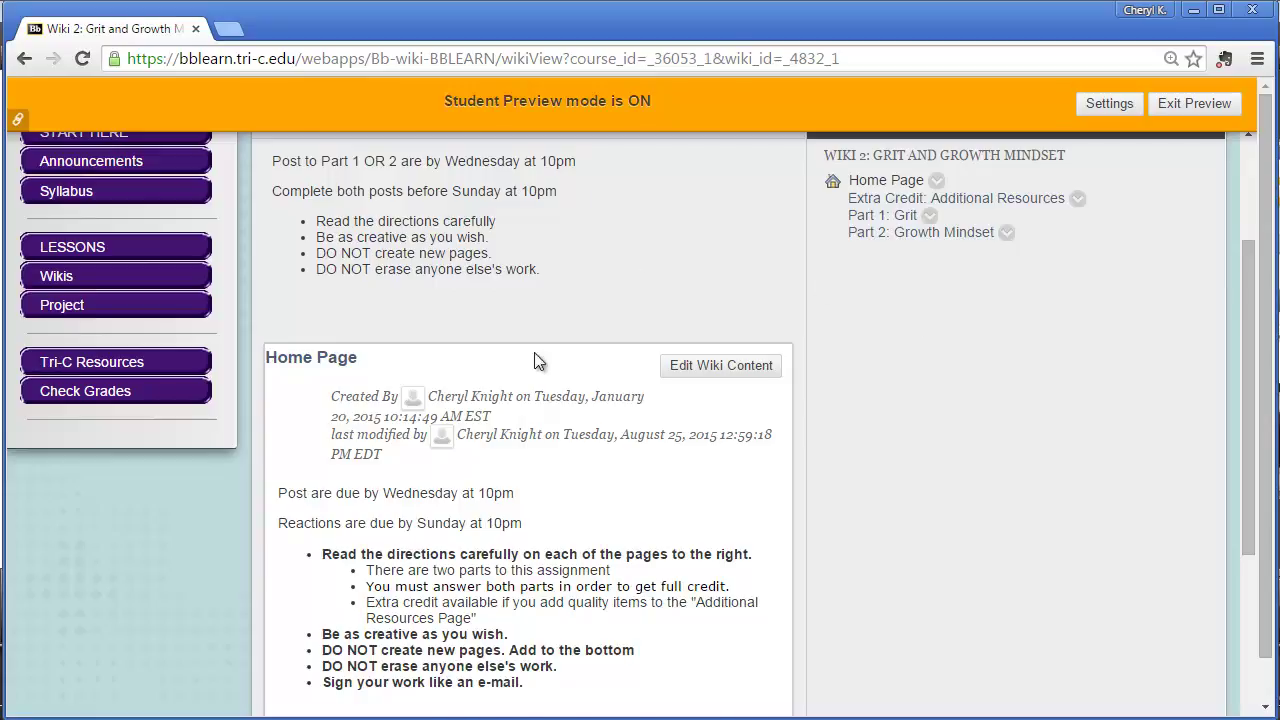
{"action": "scroll", "coordinate": [540, 362], "scroll_direction": "up", "scroll_amount": 1}
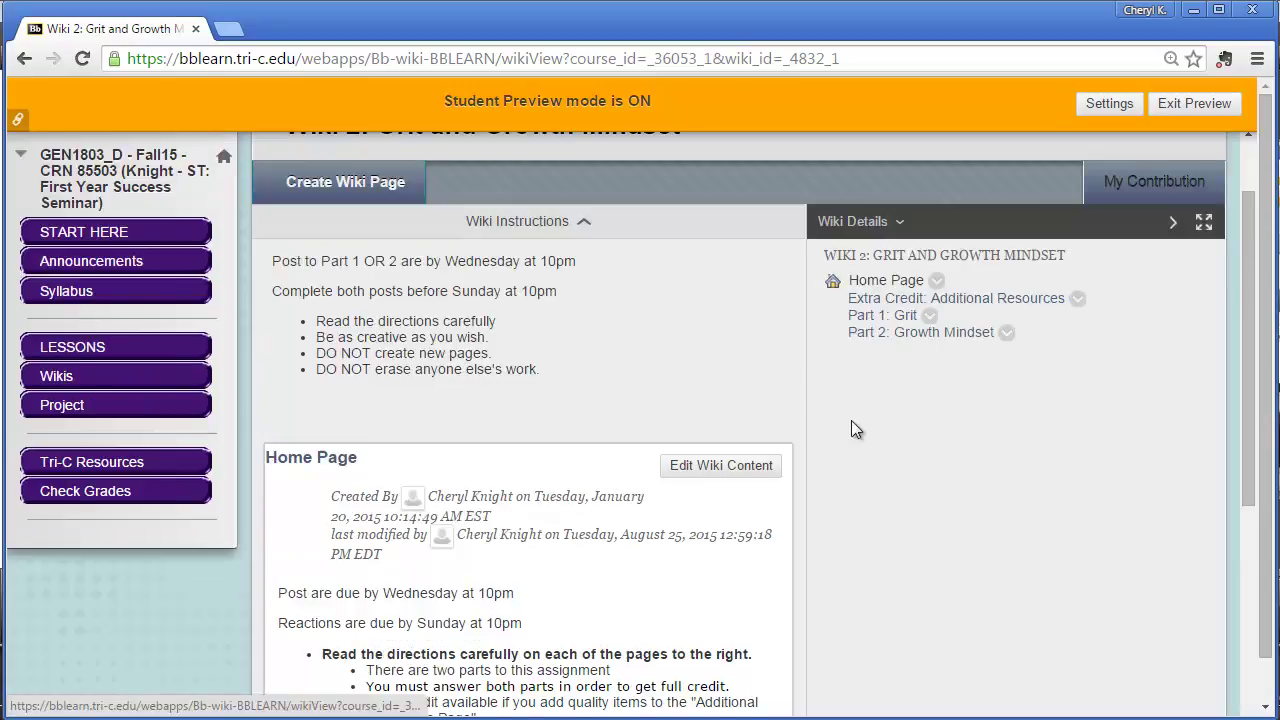
Open the Part 1: Grit page and read its directions, from the video to the reaction prompts.
{"action": "left_click", "coordinate": [871, 320]}
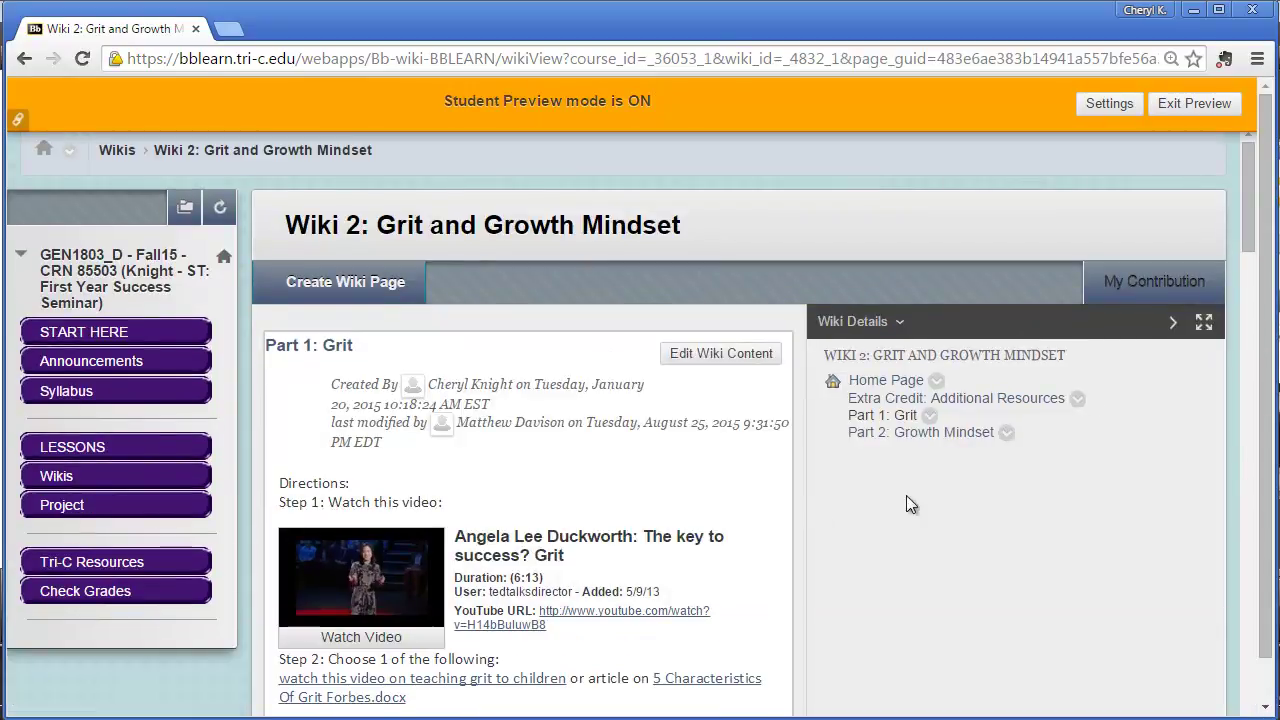
{"action": "scroll", "coordinate": [1041, 525], "scroll_direction": "down", "scroll_amount": 2}
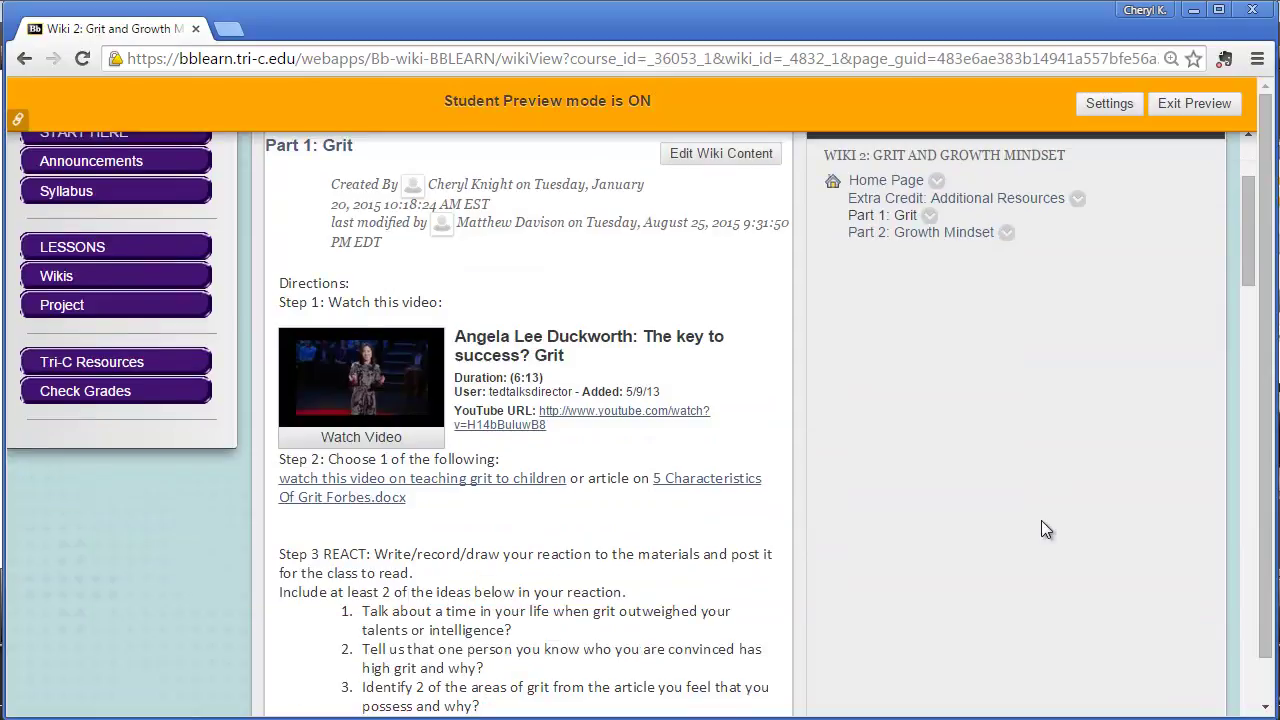
{"action": "scroll", "coordinate": [1030, 495], "scroll_direction": "up", "scroll_amount": 1}
{"action": "scroll", "coordinate": [943, 505], "scroll_direction": "down", "scroll_amount": 2}
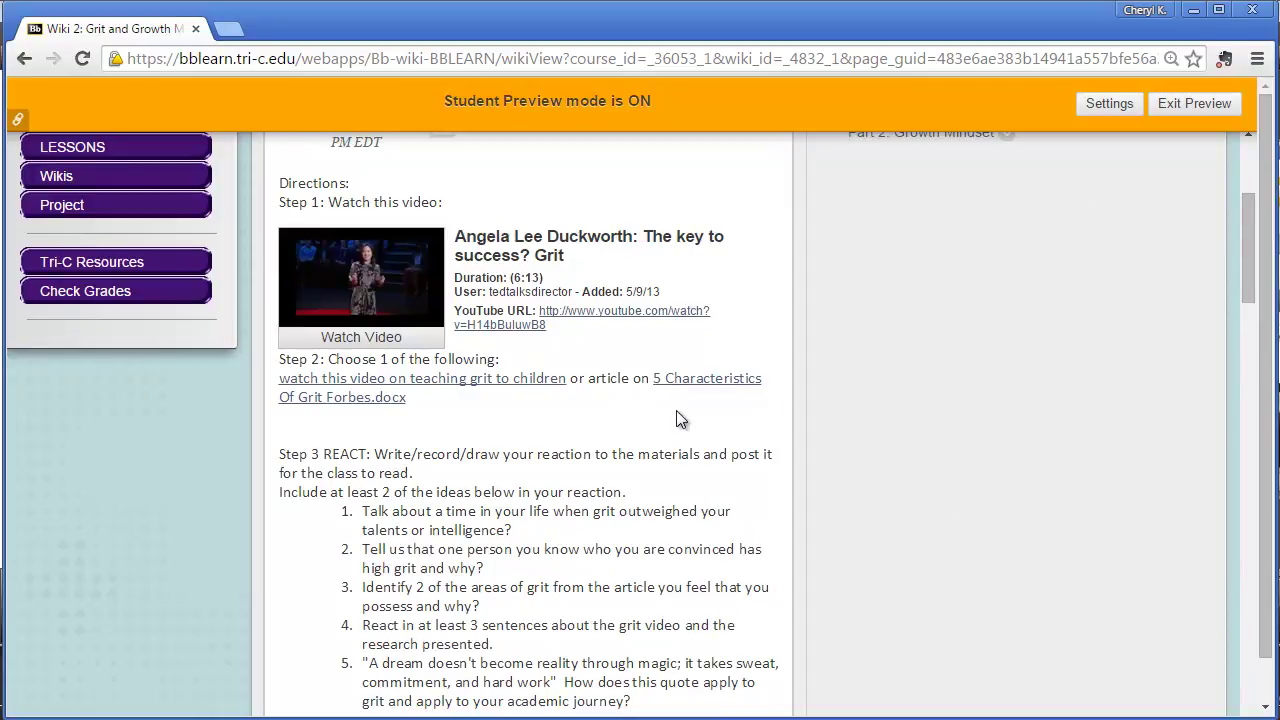
{"action": "scroll", "coordinate": [766, 428], "scroll_direction": "down", "scroll_amount": 2}
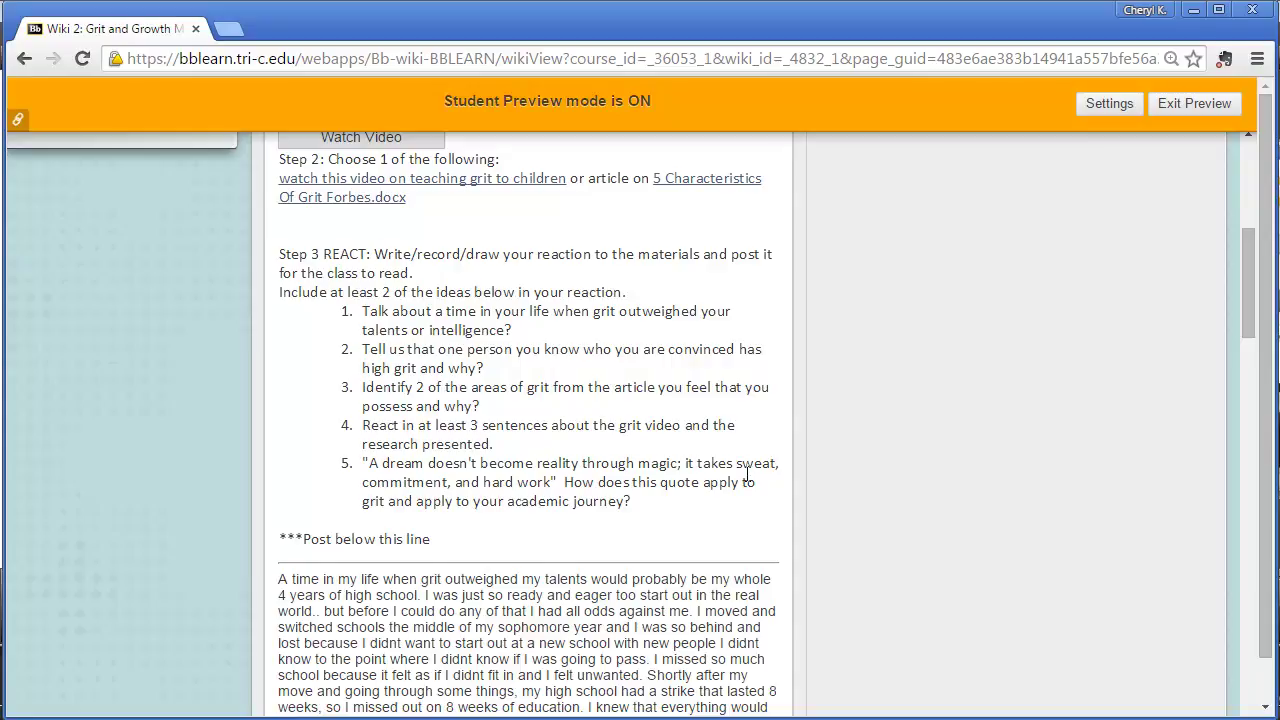
{"action": "scroll", "coordinate": [750, 478], "scroll_direction": "down", "scroll_amount": 1}
{"action": "scroll", "coordinate": [748, 475], "scroll_direction": "up", "scroll_amount": 2}
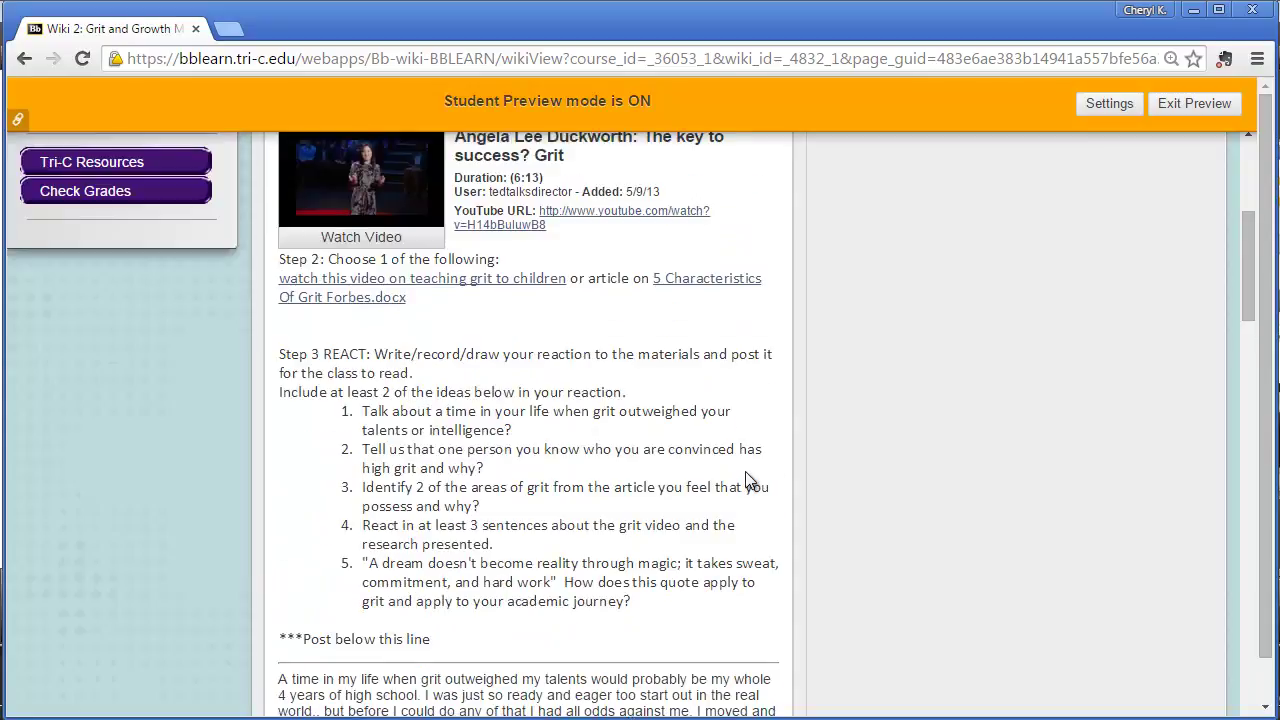
{"action": "scroll", "coordinate": [742, 470], "scroll_direction": "up", "scroll_amount": 3}
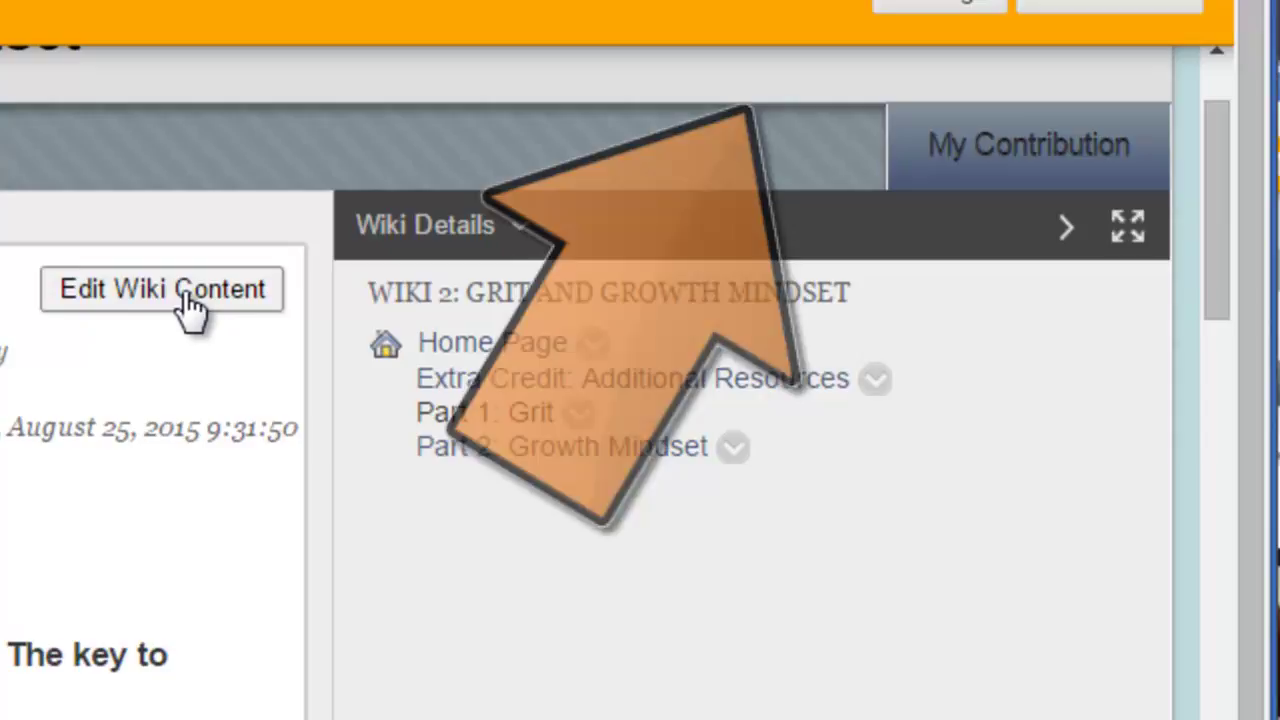
Open the Part 1: Grit page for editing and place the cursor at the end of its content, after the last post.
{"action": "left_click", "coordinate": [185, 293]}
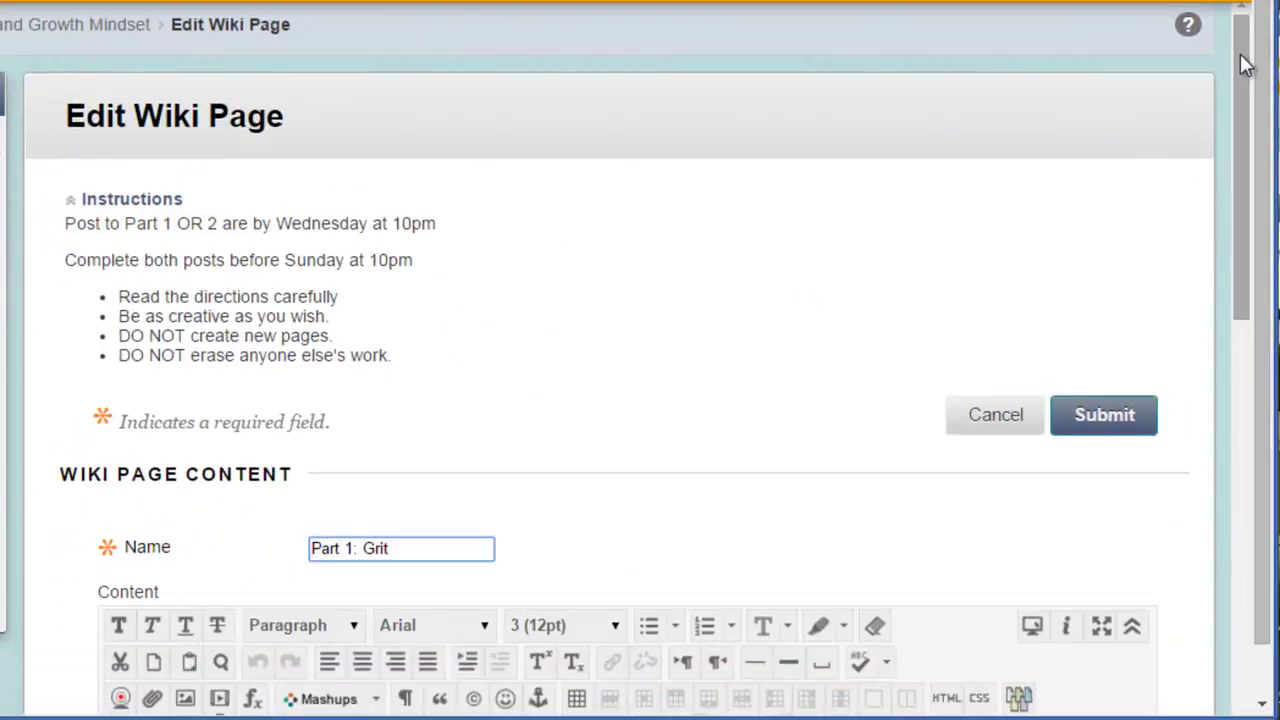
{"action": "left_click_drag", "start_coordinate": [1245, 63], "coordinate": [1250, 223]}
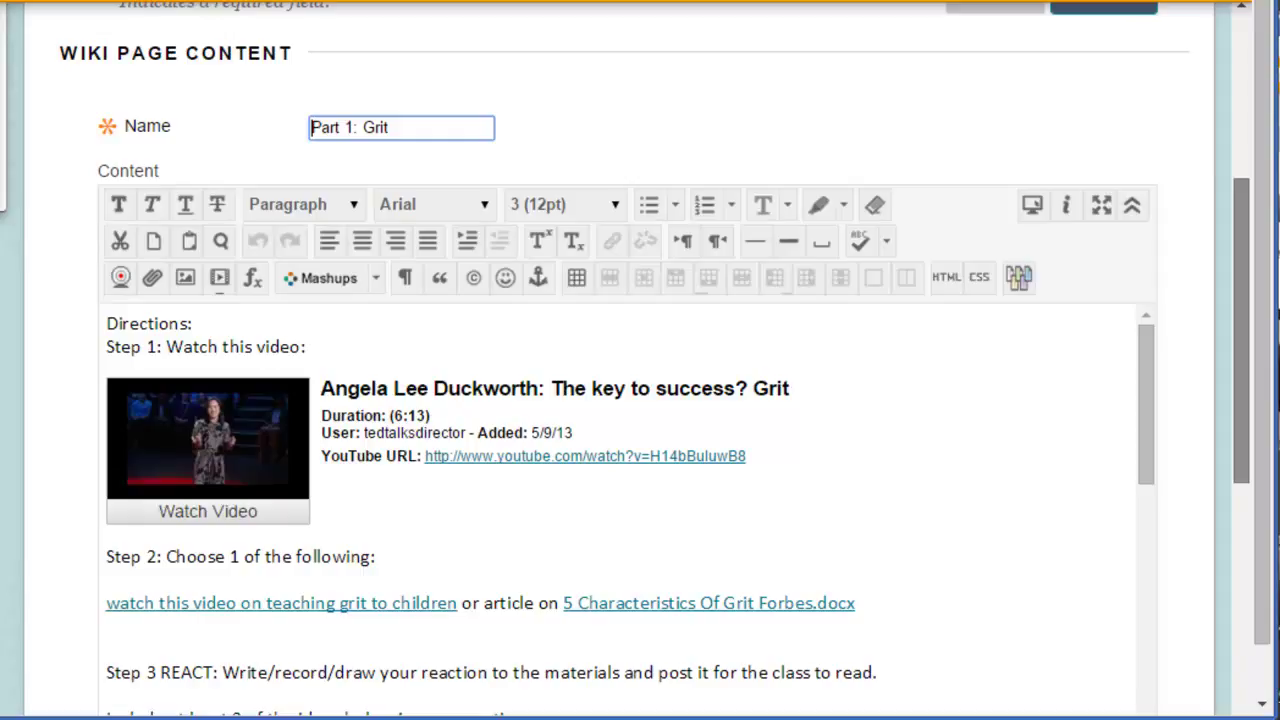
{"action": "scroll", "coordinate": [640, 400], "scroll_direction": "down", "scroll_amount": 5}
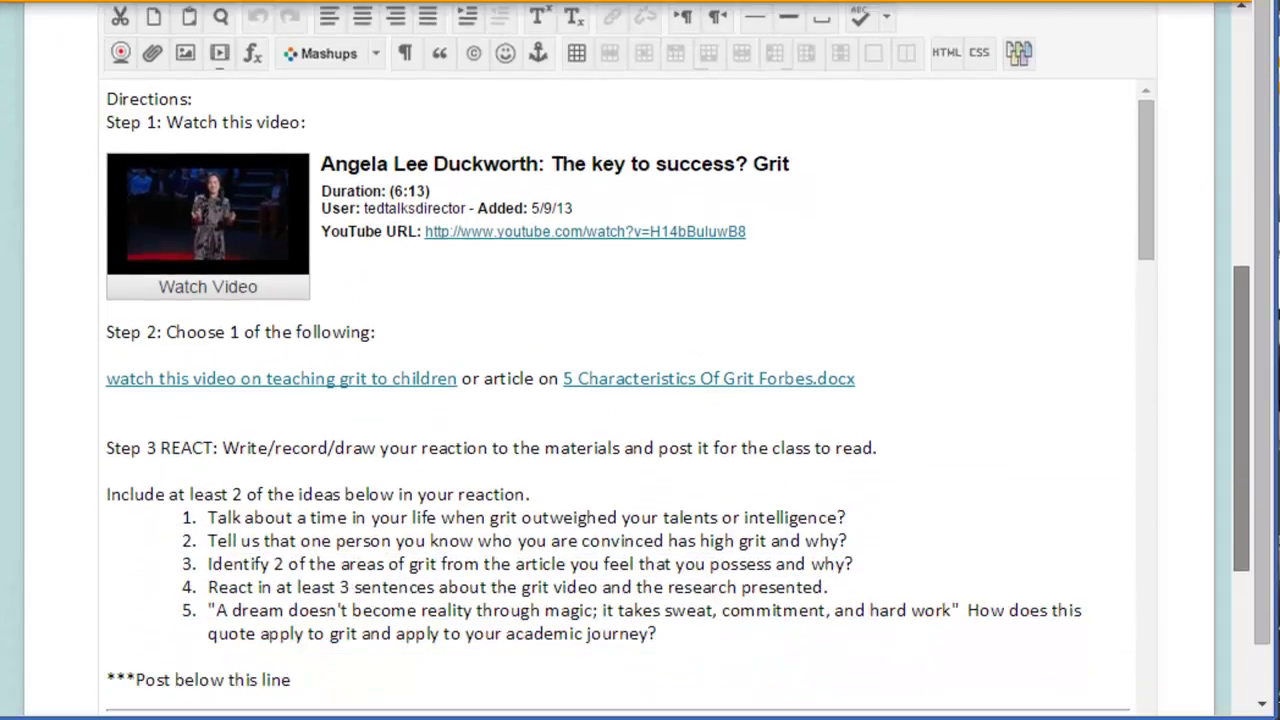
{"action": "left_click_drag", "start_coordinate": [1146, 109], "coordinate": [1234, 607]}
{"action": "left_click", "coordinate": [866, 655]}
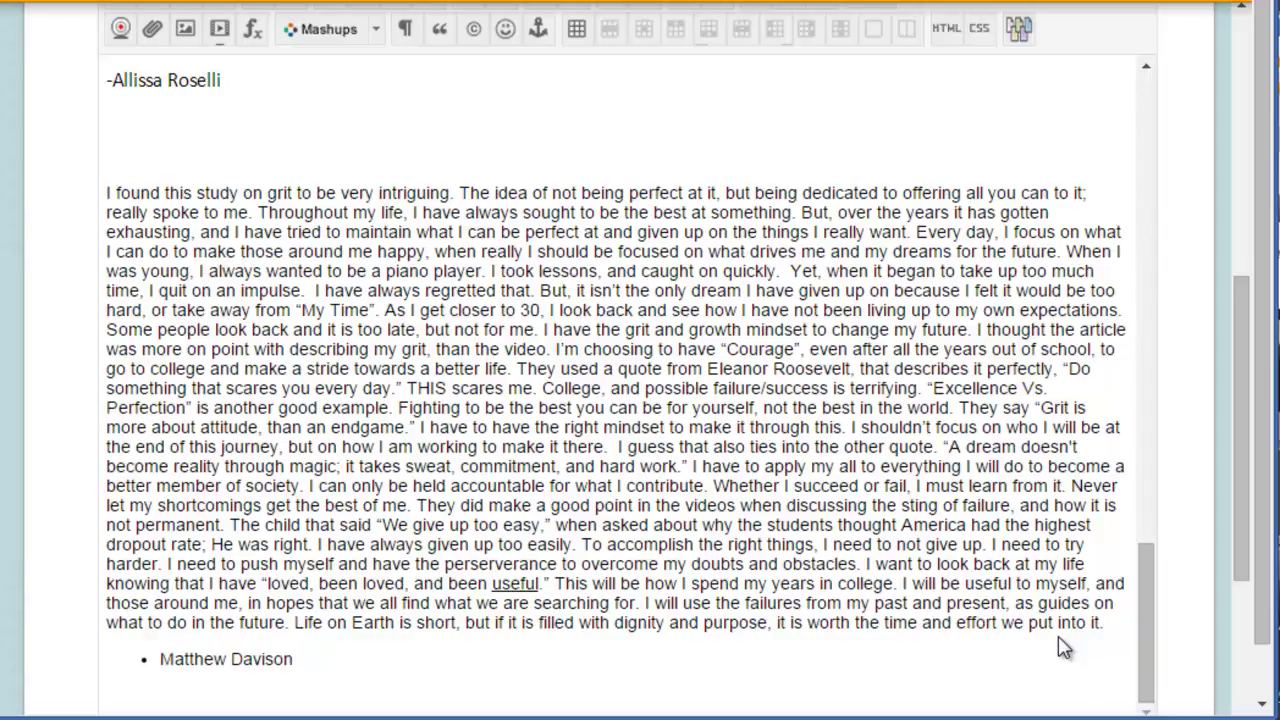
Add the sample post "Bginentering tealsd;kjf;laksdjgahsdklgjhapiweytlaksdnf;lhasldfjal;kdjfpoasglkasjd;" on a new line below the last post.
{"action": "key", "text": "Return"}
{"action": "key", "text": "Return"}
{"action": "type", "text": "Bginentering y"}
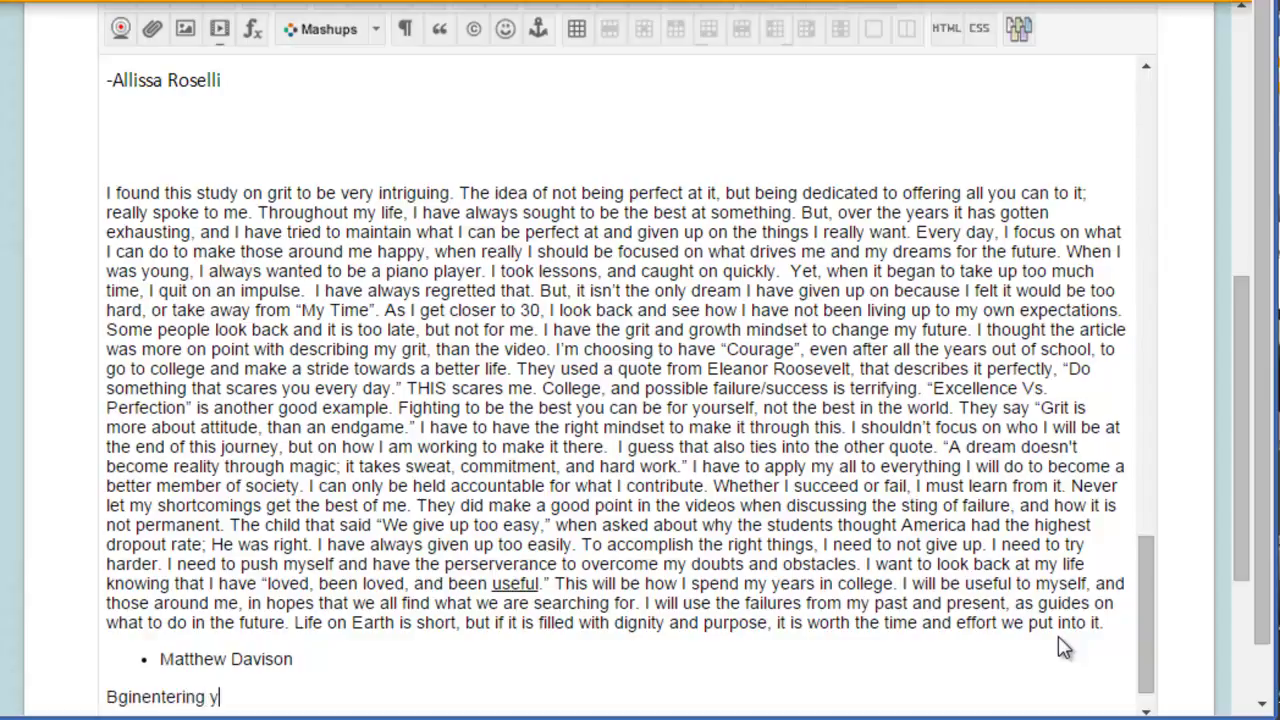
{"action": "key", "text": "BackSpace"}
{"action": "type", "text": "tealsd;kjf;laksdjgah"}
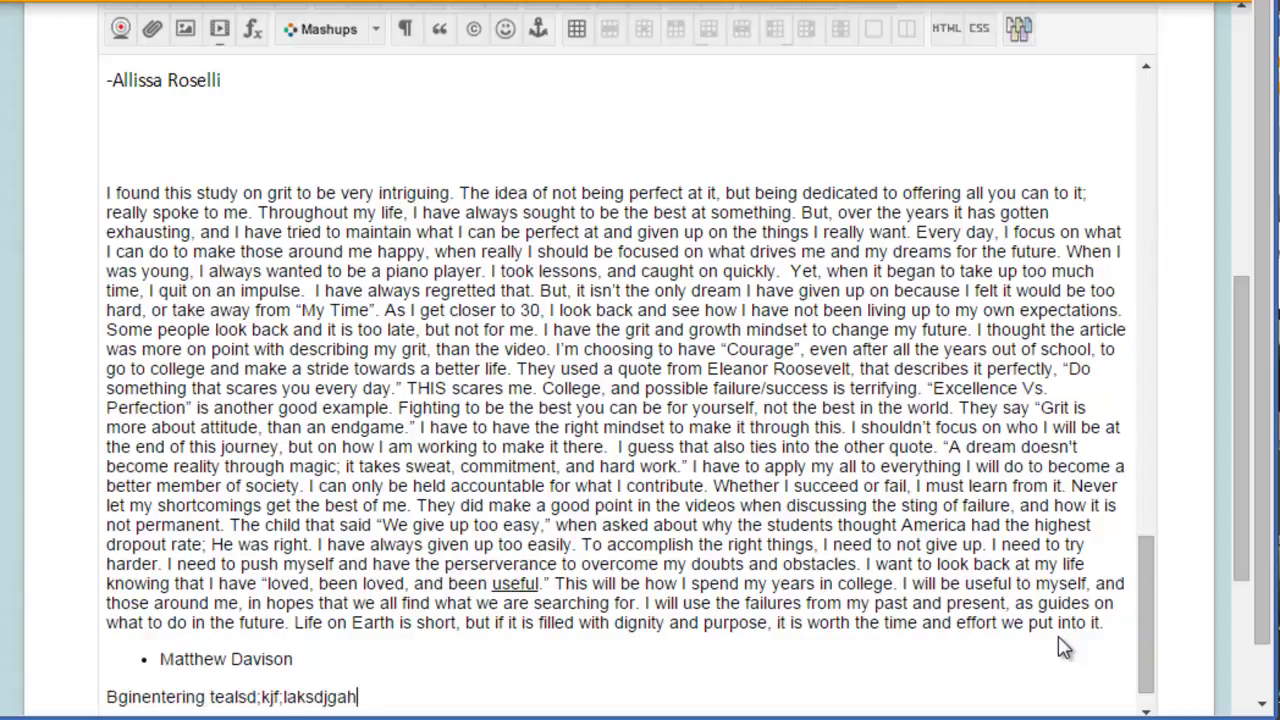
{"action": "type", "text": "sdklgjhapiweytlaksdnf;lhasldfjal;kdjfpoasglkasjd;"}
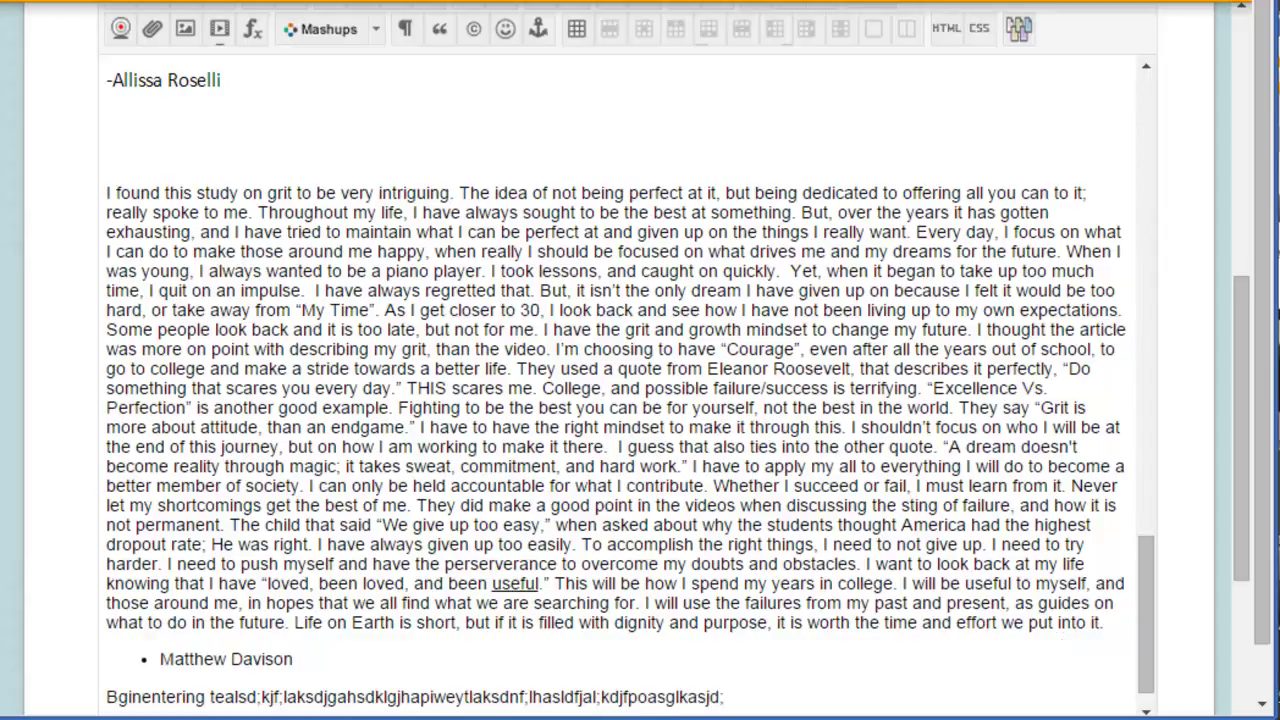
Submit the edited wiki page and check the new post at the end of Part 1: Grit.
{"action": "scroll", "coordinate": [1255, 510], "scroll_direction": "down", "scroll_amount": 5}
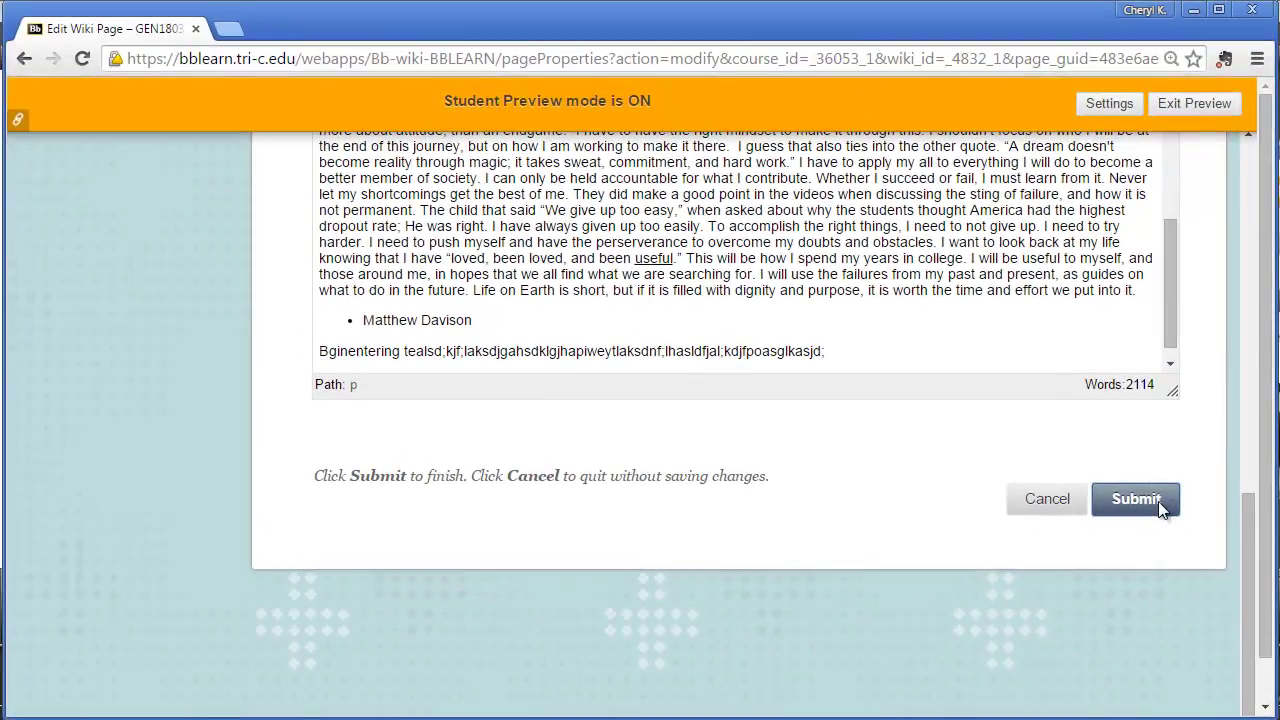
{"action": "left_click", "coordinate": [1158, 501]}
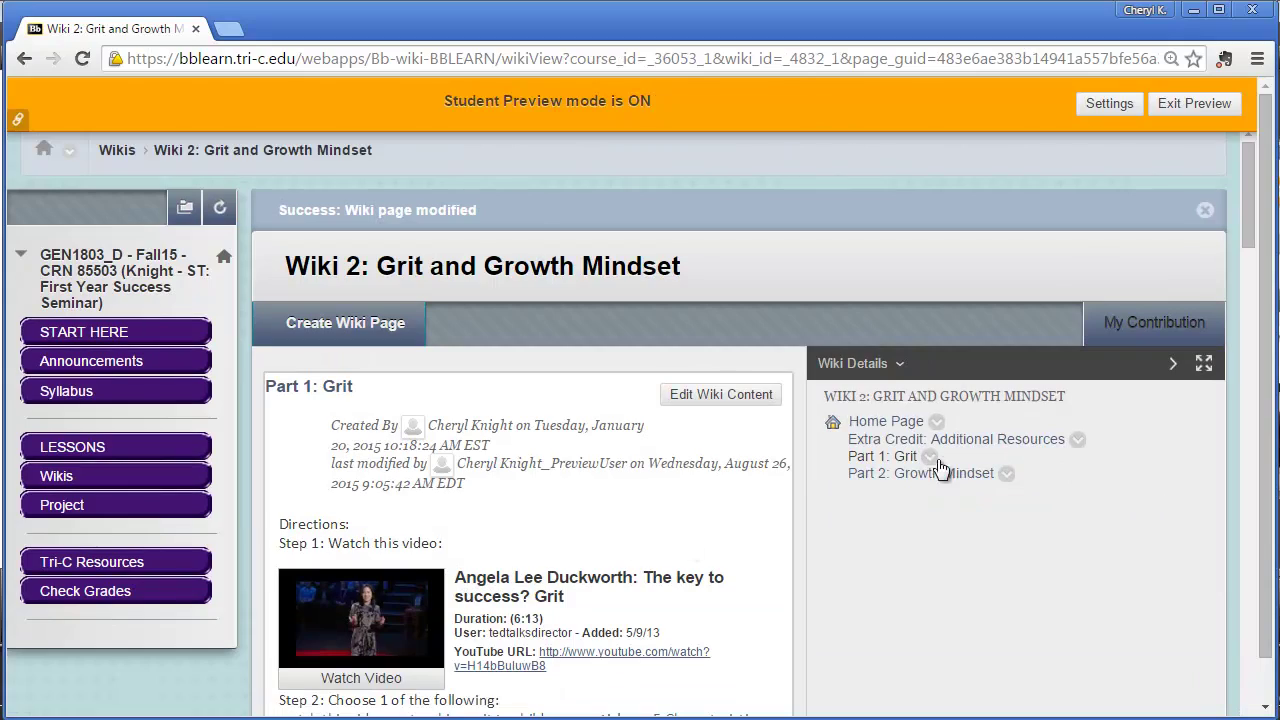
{"action": "left_click_drag", "start_coordinate": [1249, 182], "coordinate": [1236, 700]}
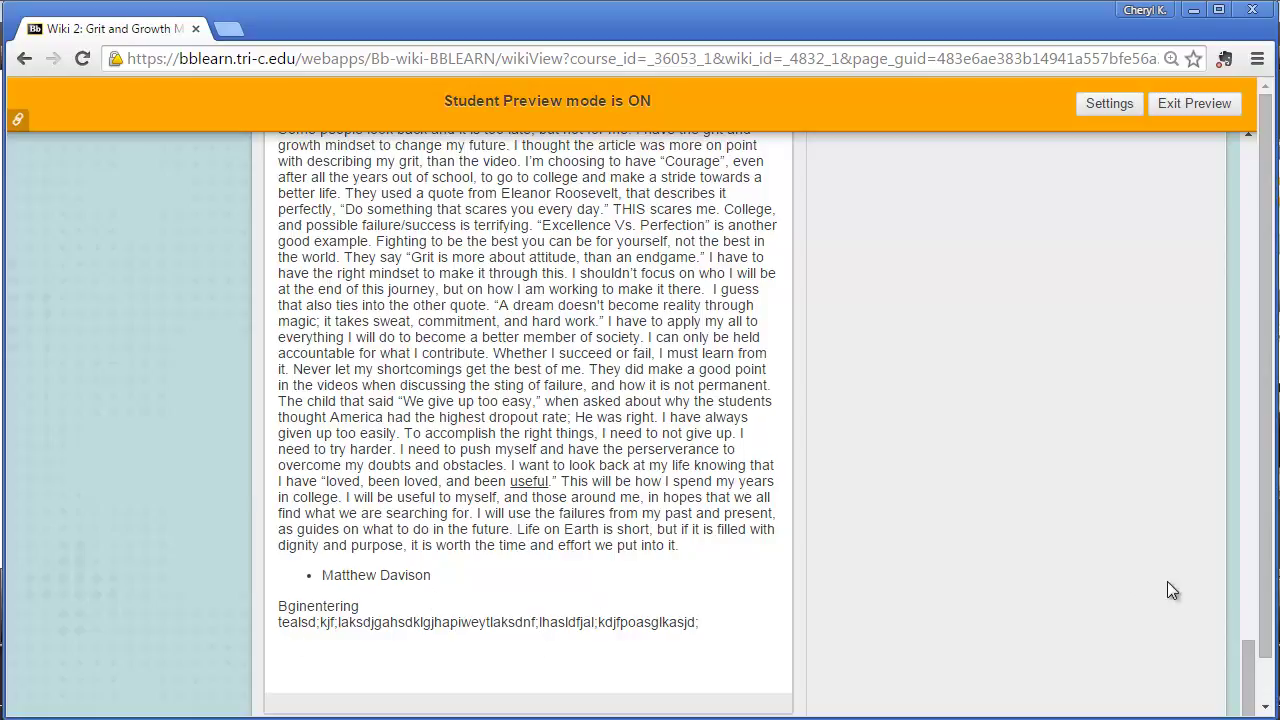
{"action": "scroll", "coordinate": [1255, 690], "scroll_direction": "up", "scroll_amount": 20}
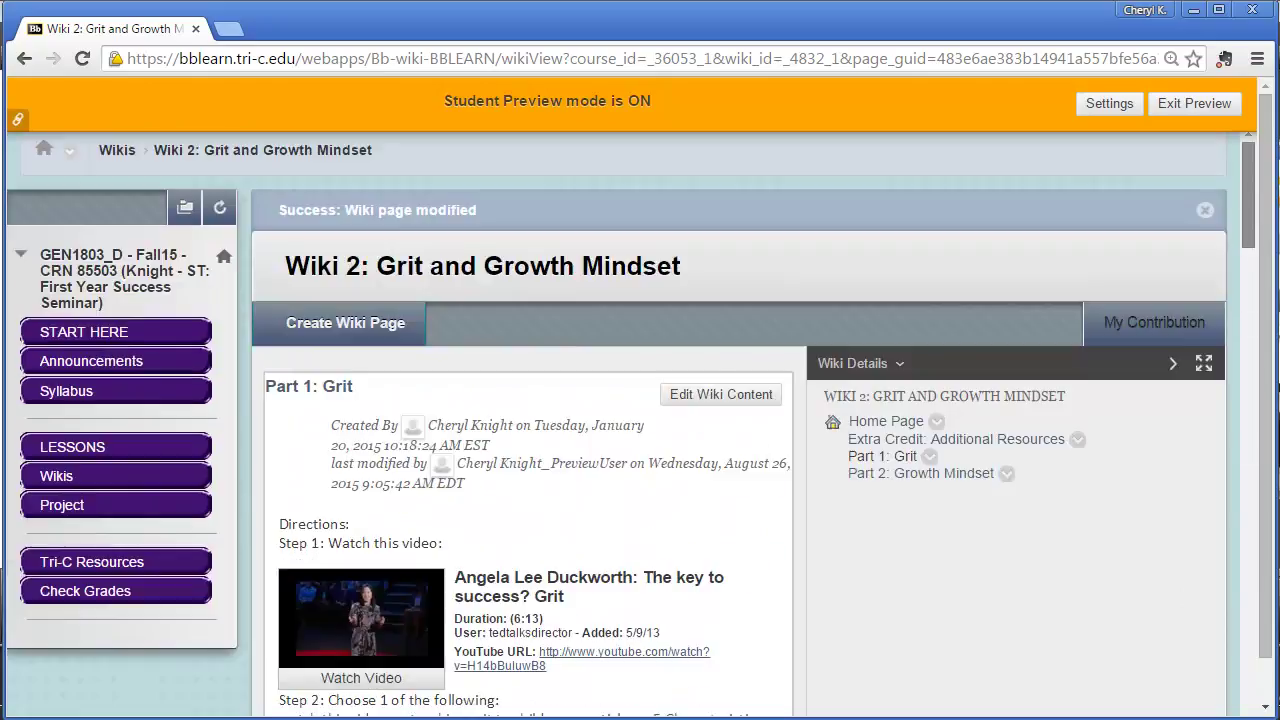